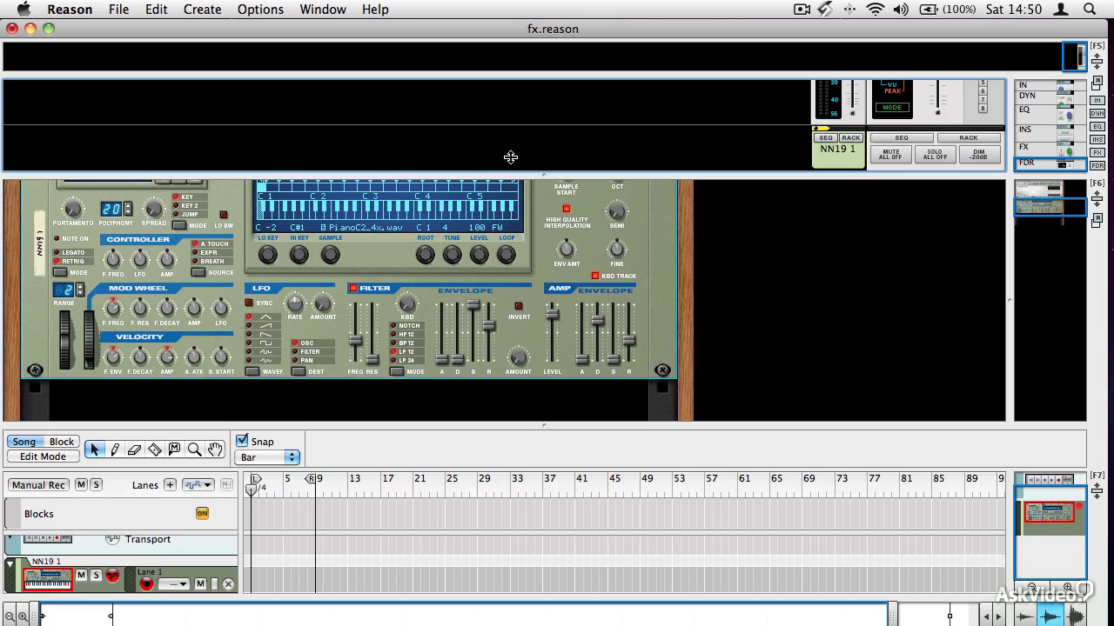
left_click_drag(492, 426, 485, 513)
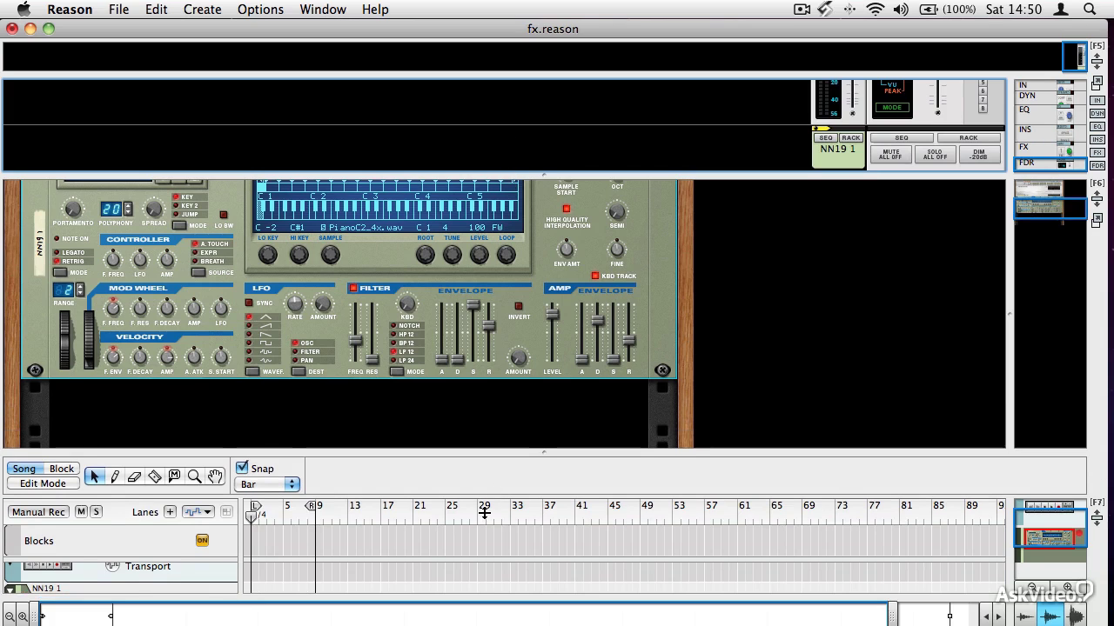
scroll(457, 427, "down", 1)
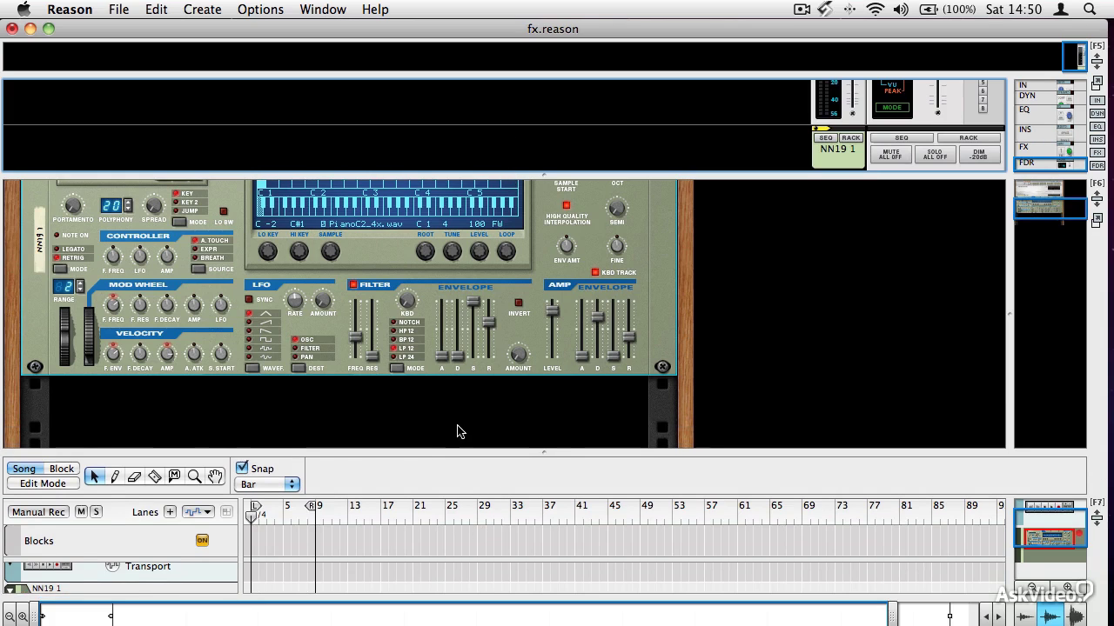
left_click(322, 8)
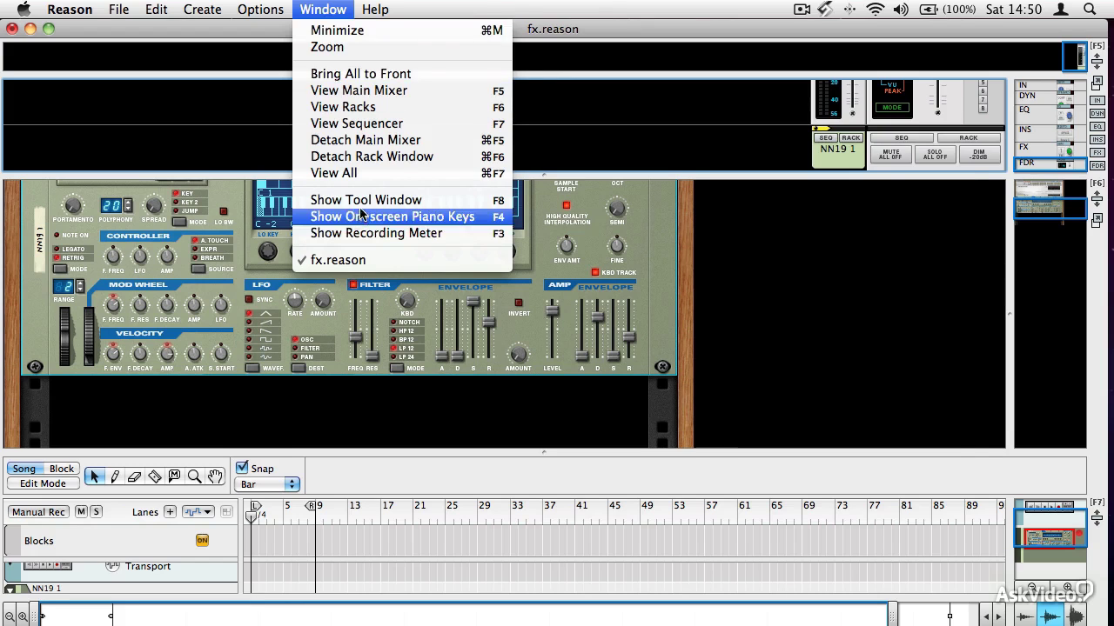
left_click(330, 201)
scroll(631, 229, "up", 3)
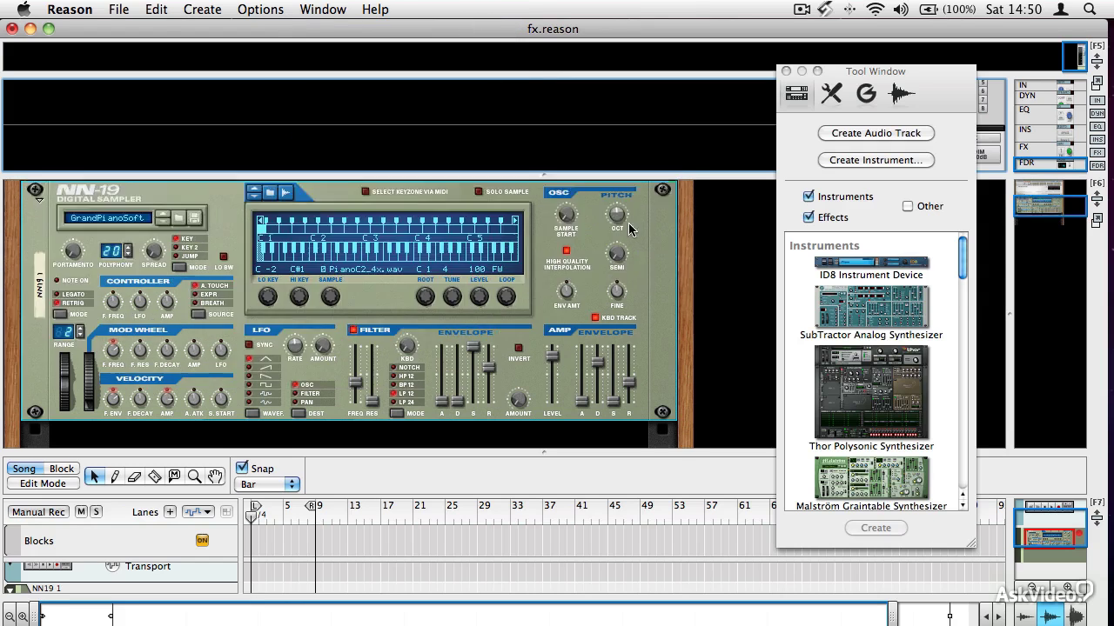
scroll(631, 228, "up", 5)
scroll(632, 248, "down", 3)
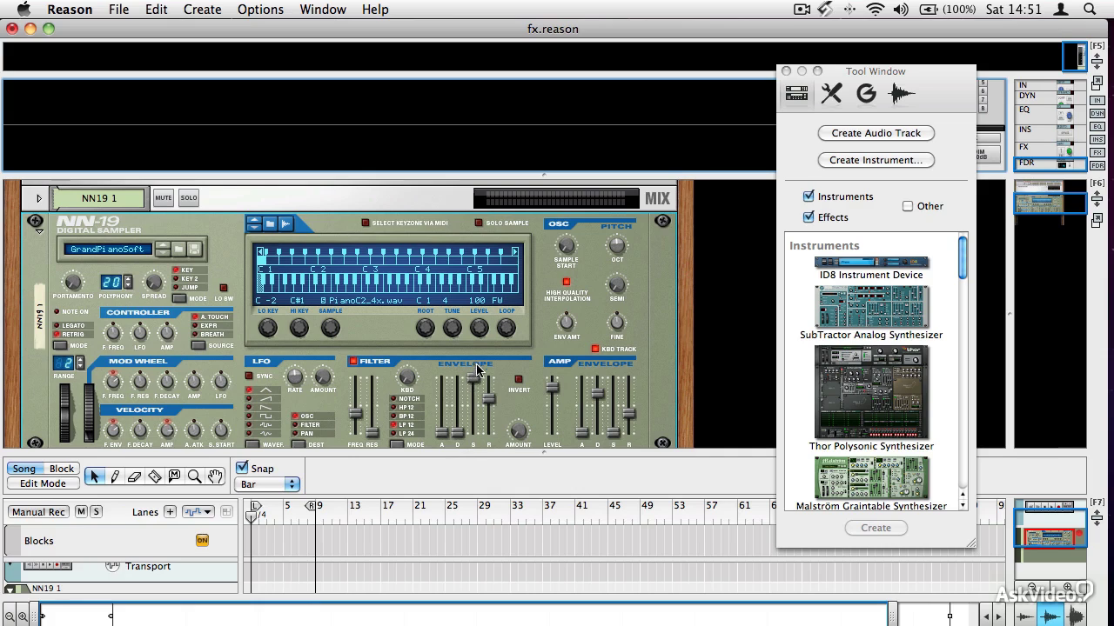
scroll(477, 366, "down", 3)
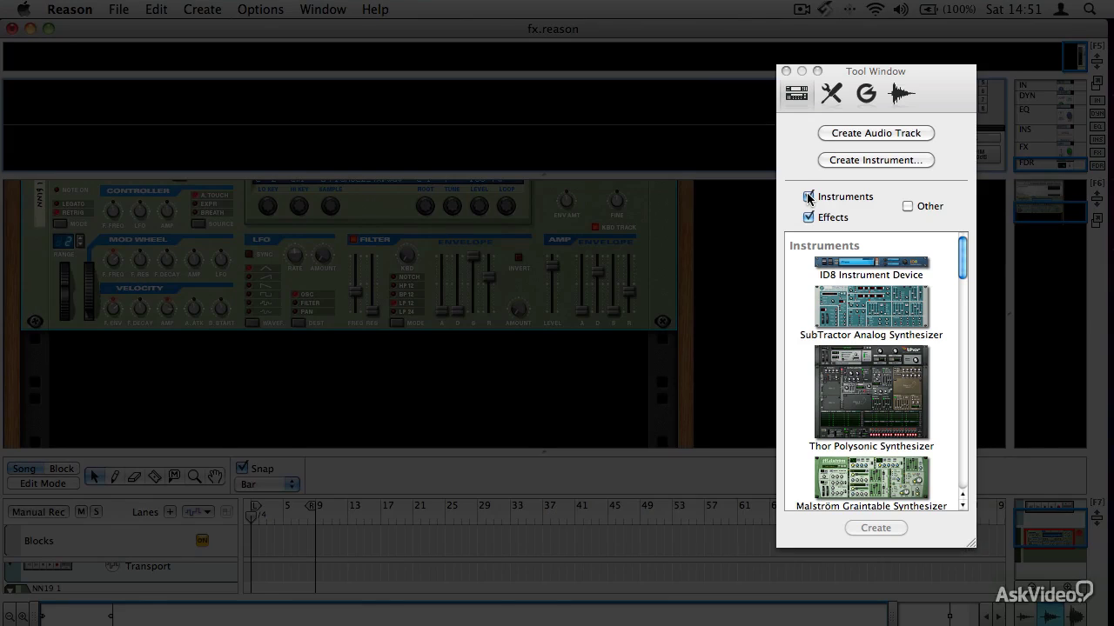
Uncheck Instruments and scroll the Effects list to RV-7 Digital Reverb and DDL-1 Digital Delay Line.
left_click(808, 197)
scroll(907, 278, "down", 2)
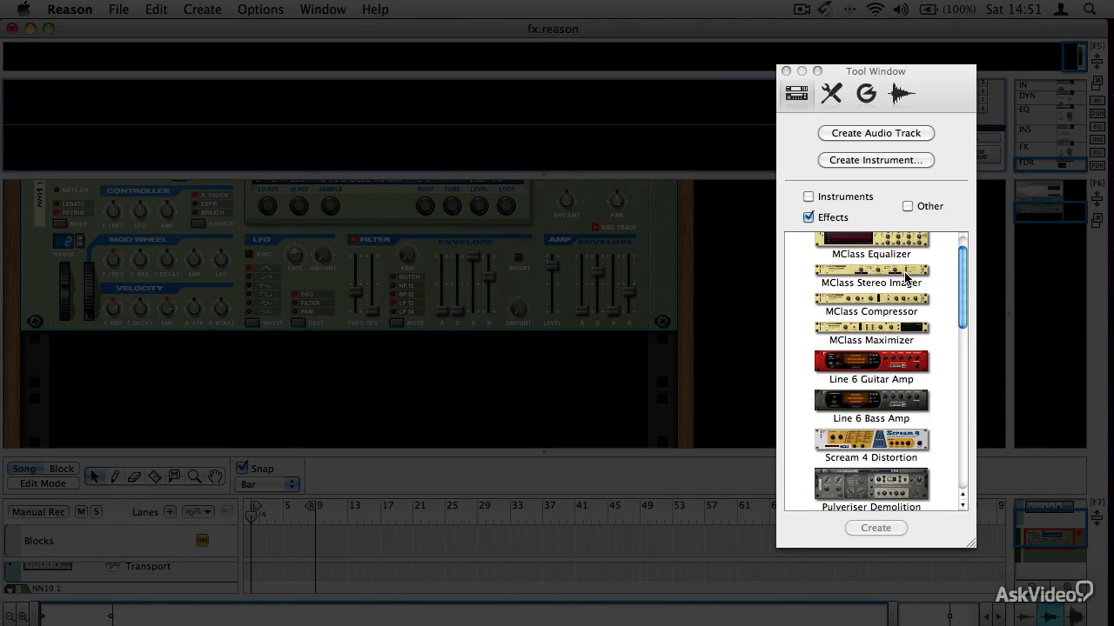
scroll(905, 276, "down", 5)
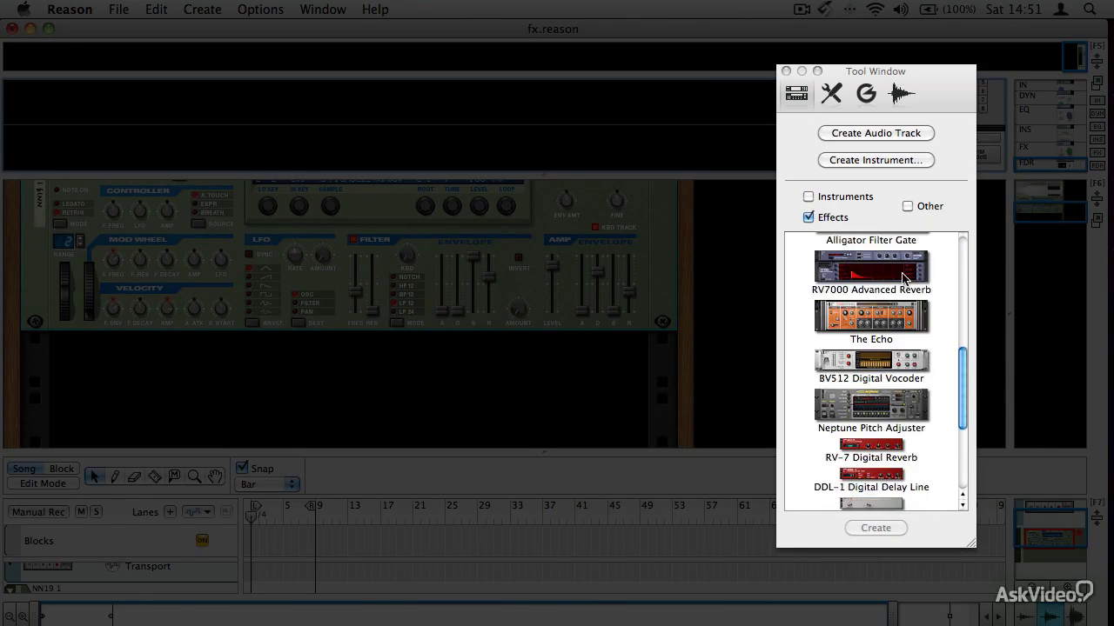
scroll(902, 277, "down", 3)
scroll(900, 277, "up", 6)
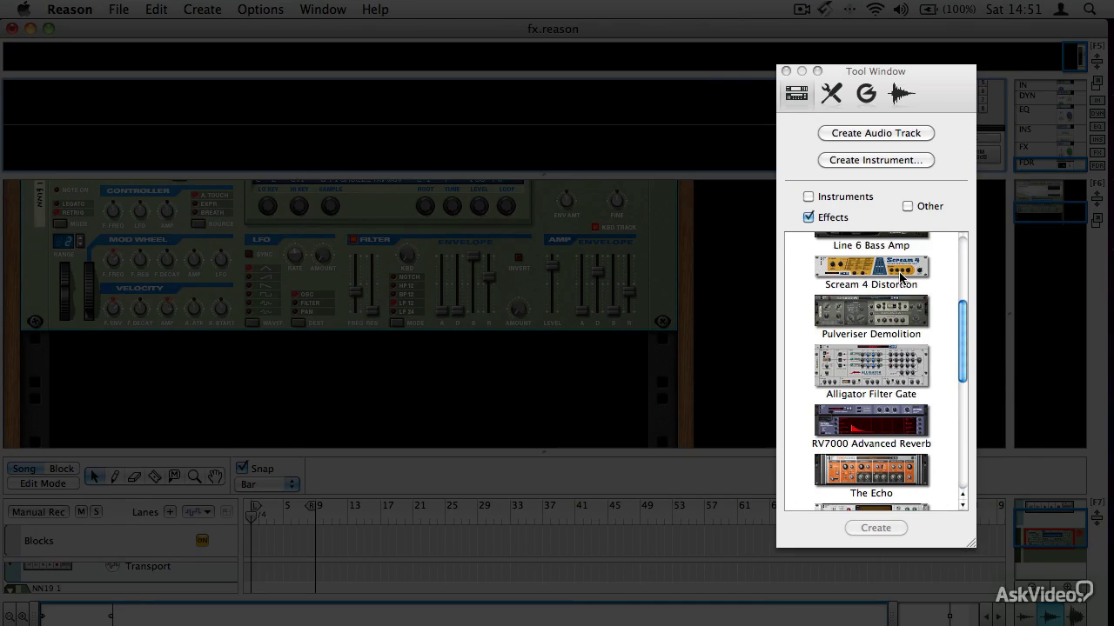
scroll(902, 277, "up", 4)
scroll(840, 362, "down", 1)
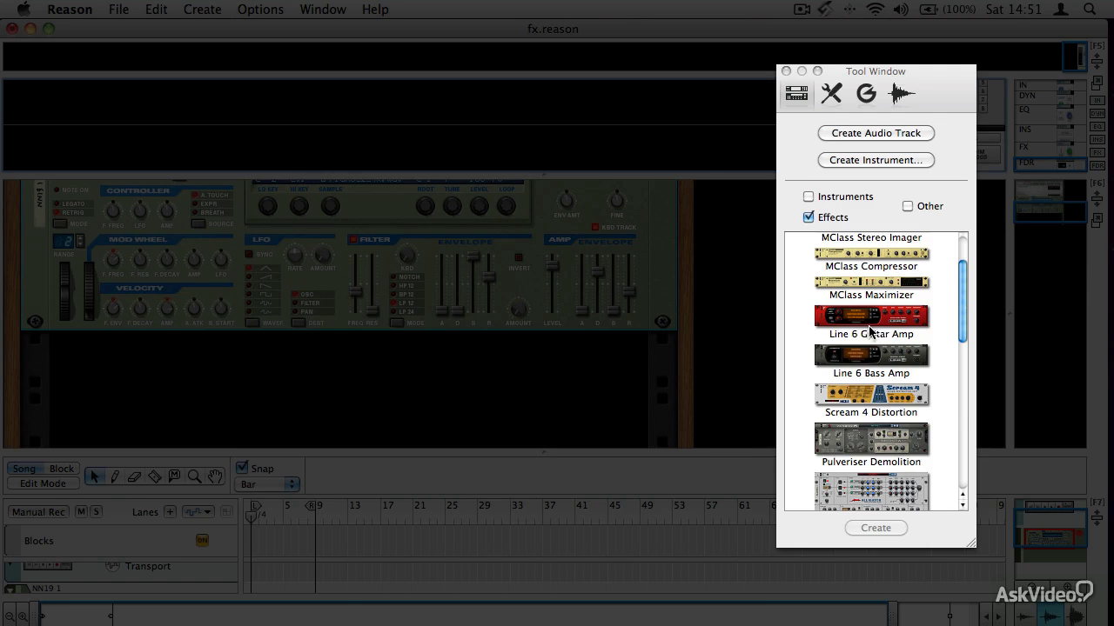
scroll(872, 330, "down", 3)
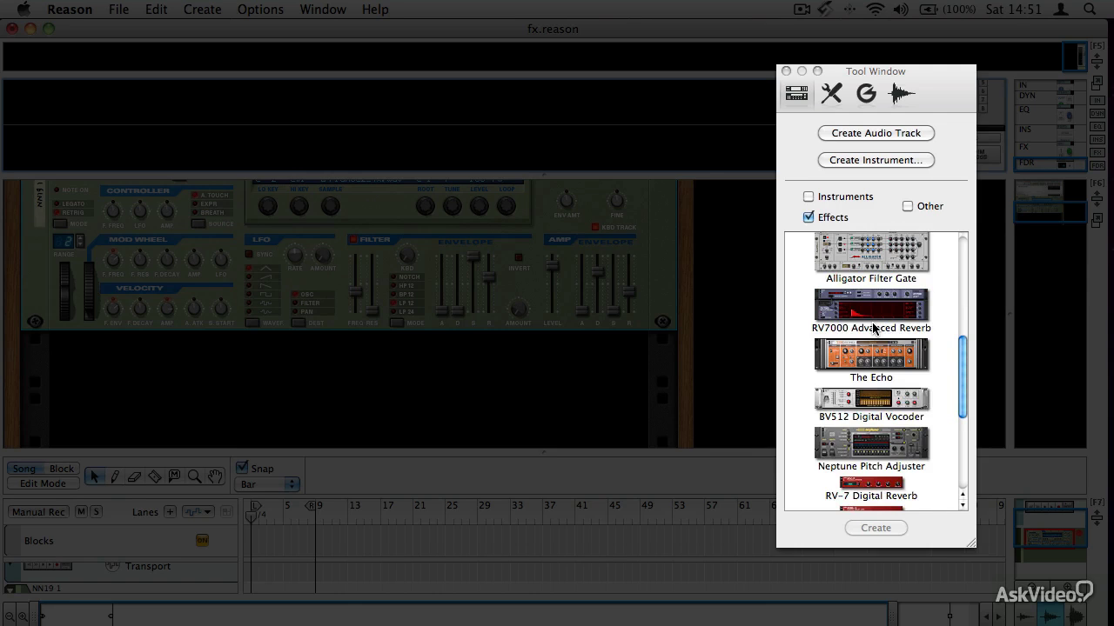
scroll(874, 328, "up", 3)
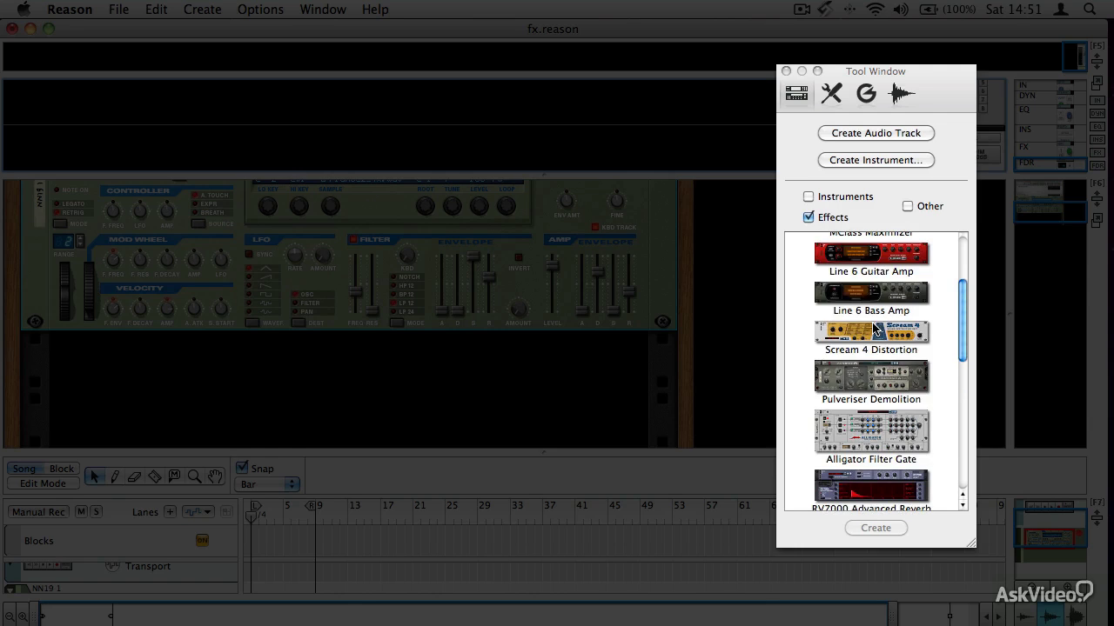
scroll(874, 328, "up", 3)
scroll(873, 328, "down", 8)
scroll(874, 329, "down", 1)
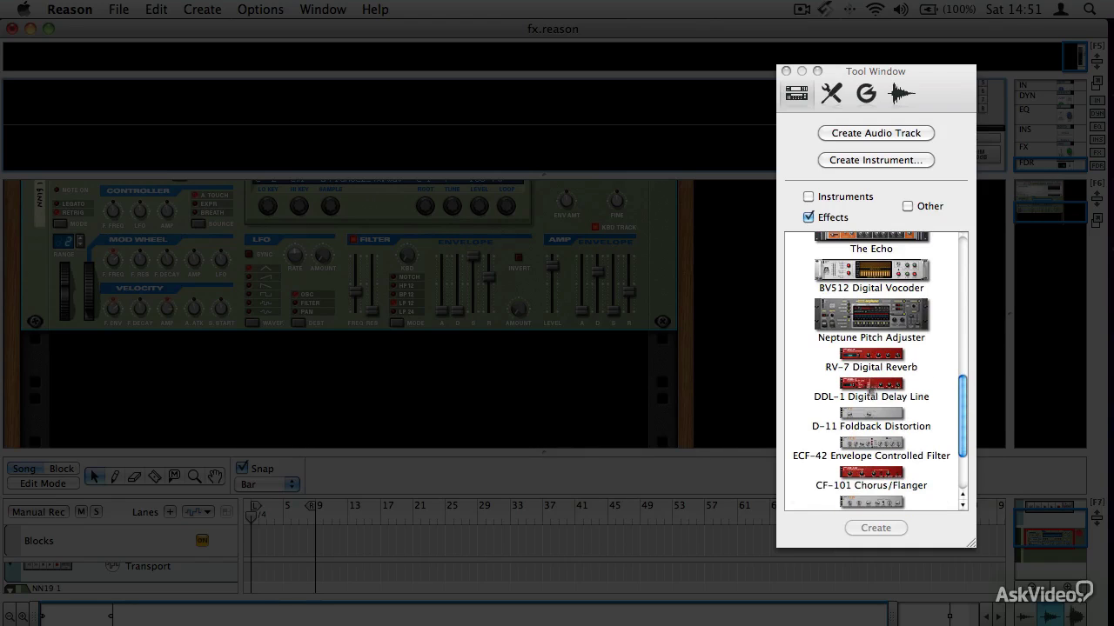
Drop the RV-7 Digital Reverb onto the NN-19, creating Reverb 1 with the Hall preset.
left_click_drag(875, 358, 317, 285)
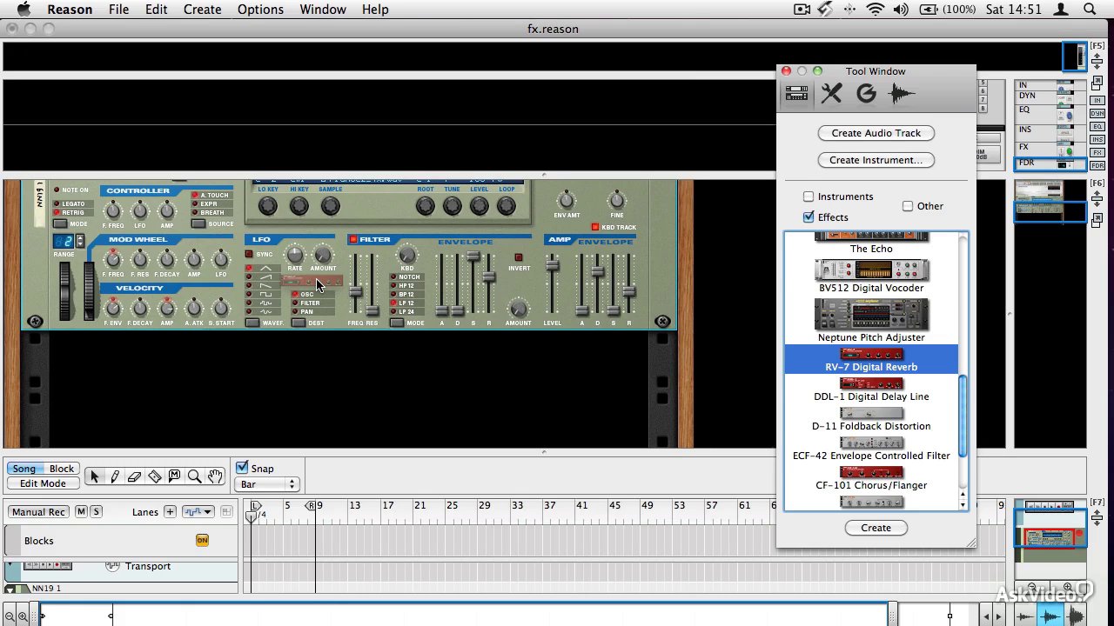
left_click_drag(317, 285, 316, 285)
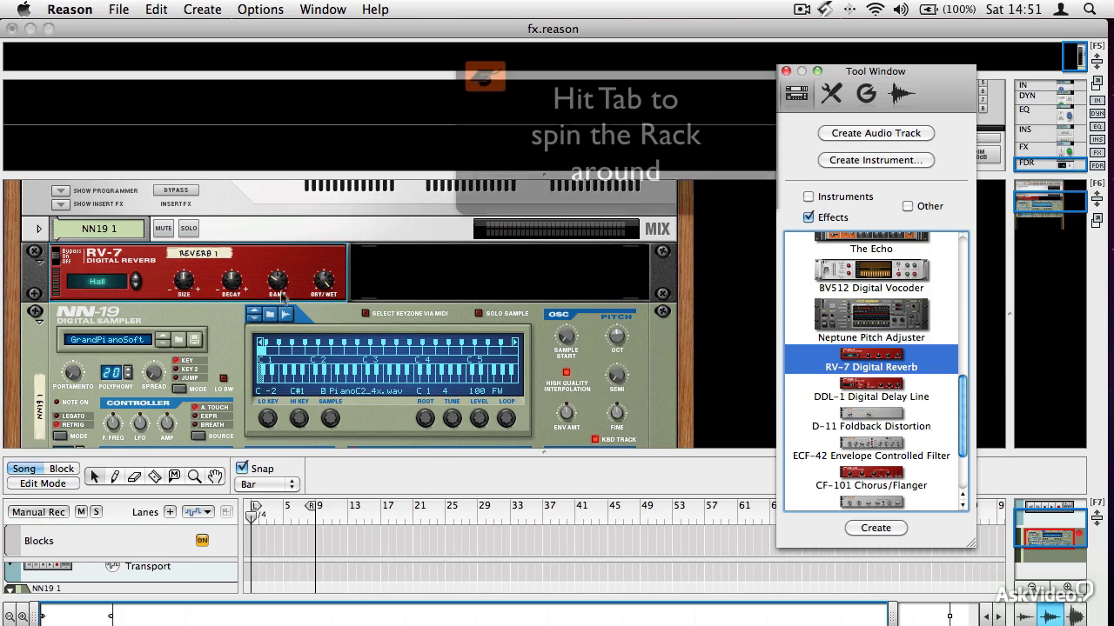
Inspect the rack's rear cabling, return to front panels, and lower RV-7 Dry/Wet to about 52.
key("Tab")
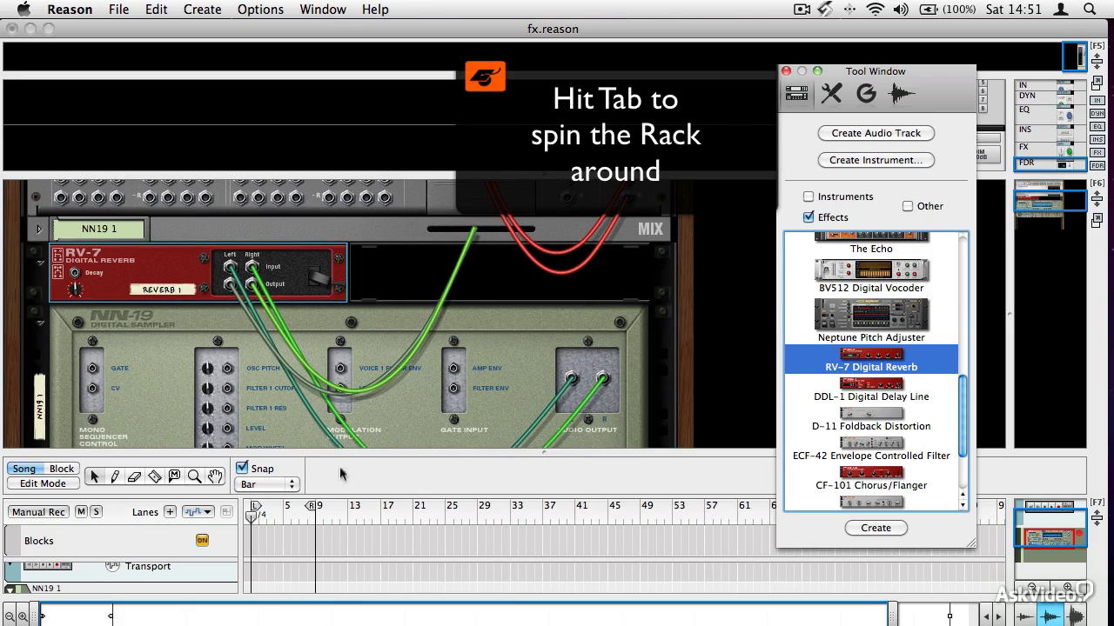
left_click_drag(338, 449, 334, 591)
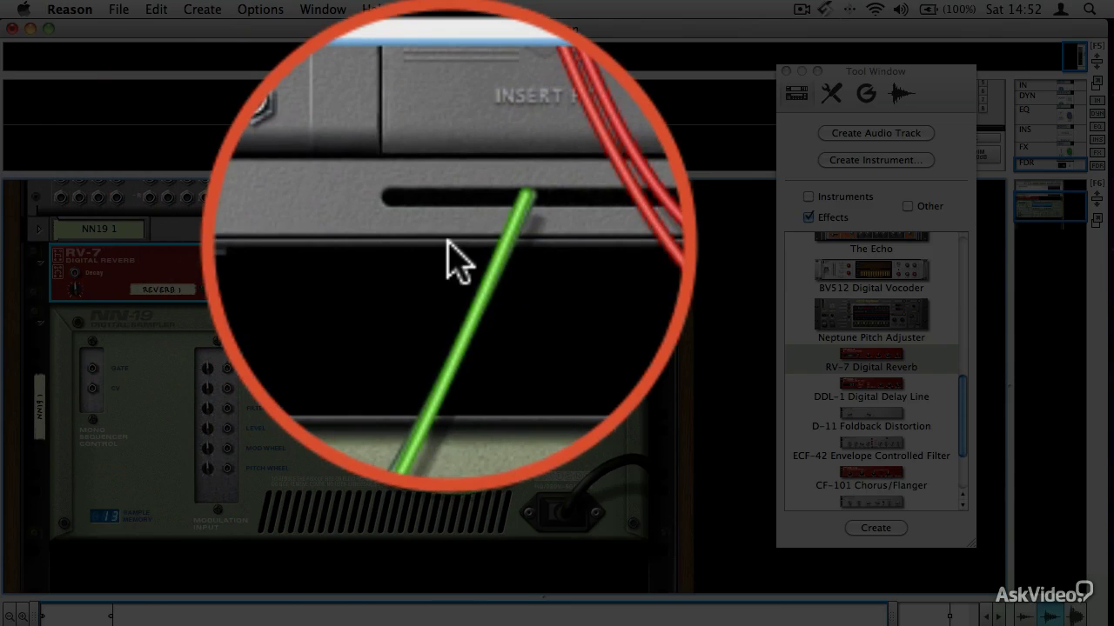
key("Tab")
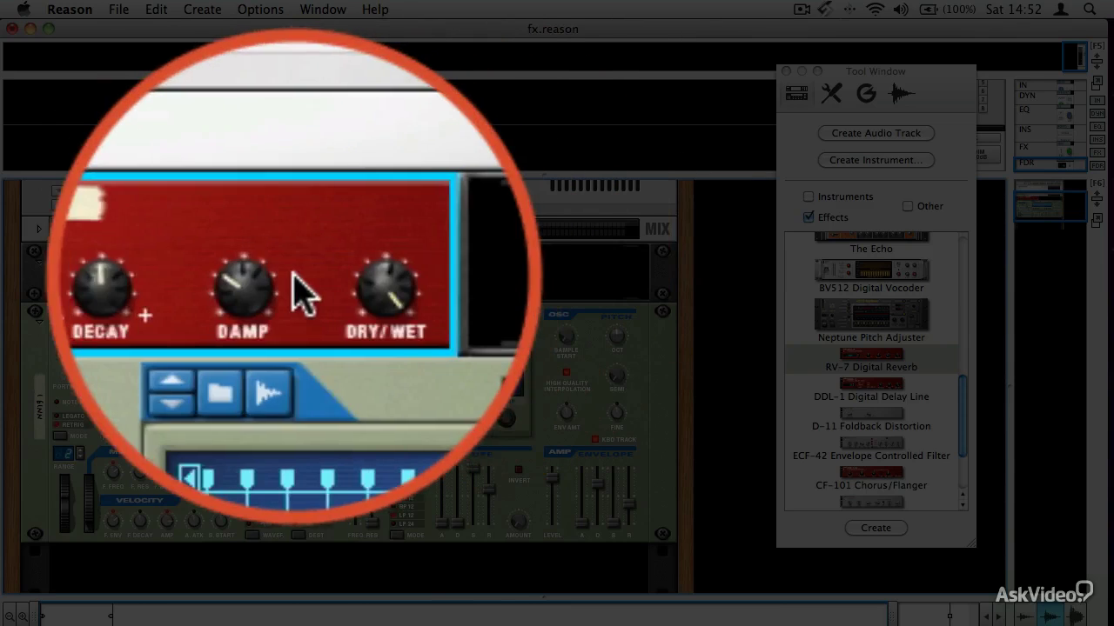
left_click_drag(323, 306, 322, 331)
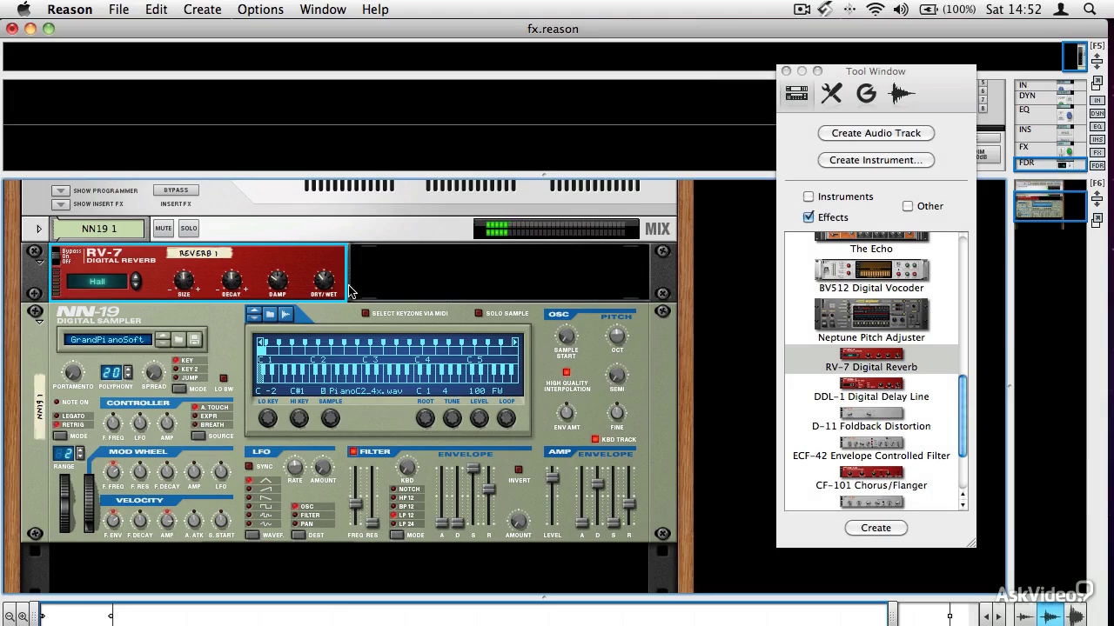
mouse_move(314, 297)
mouse_move(181, 296)
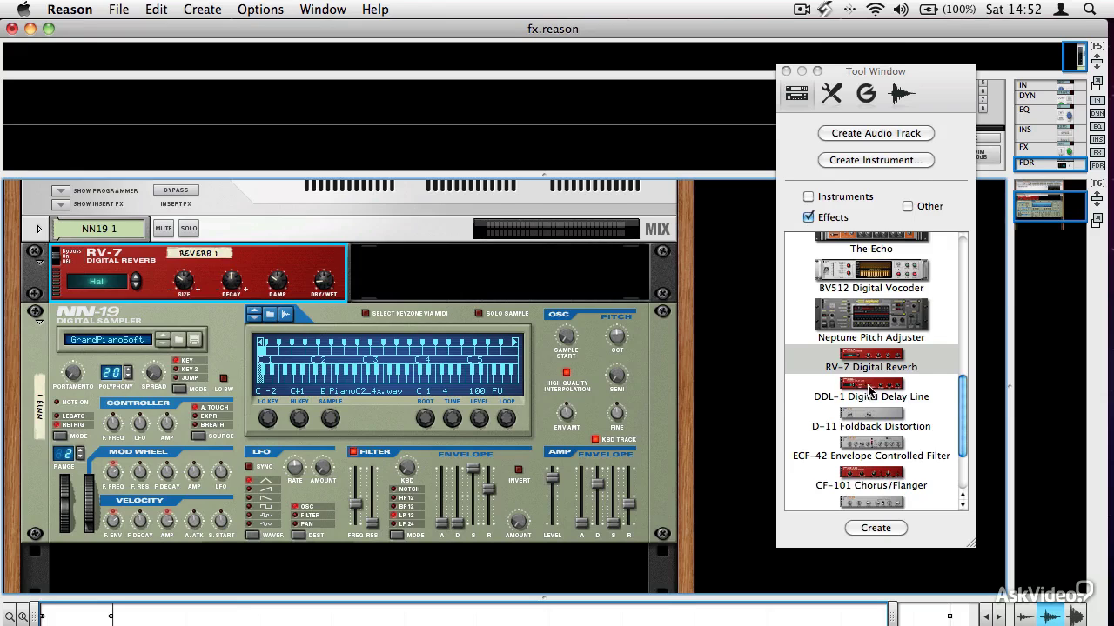
Add DDL-1 Delay 1 beside the RV-7, verify its cabling, and close the Tool Window.
left_click_drag(860, 389, 621, 312)
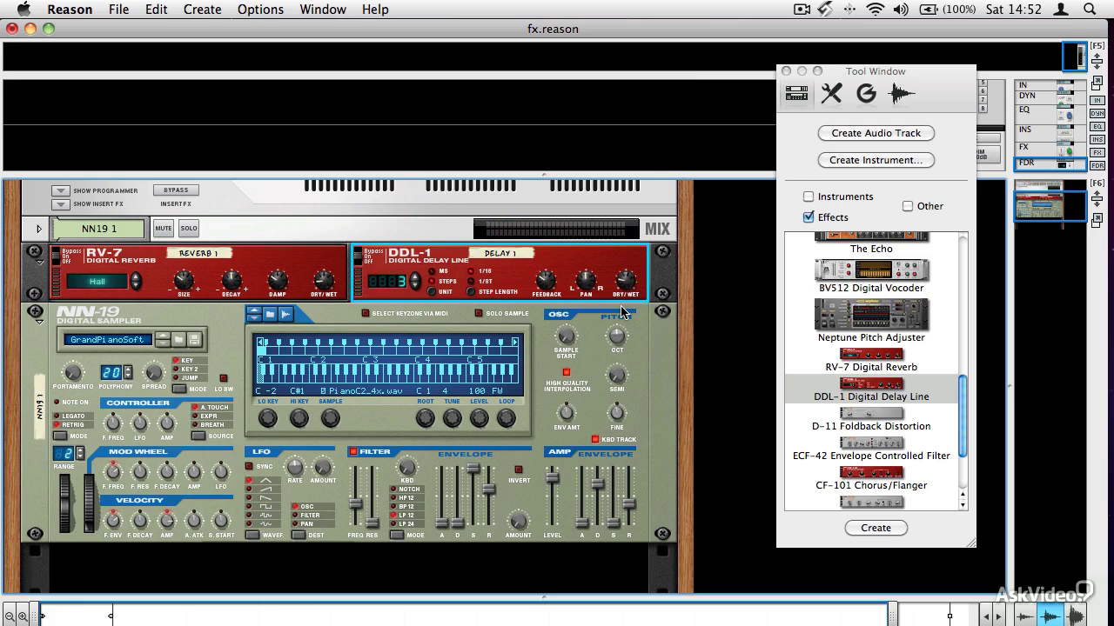
key("Tab")
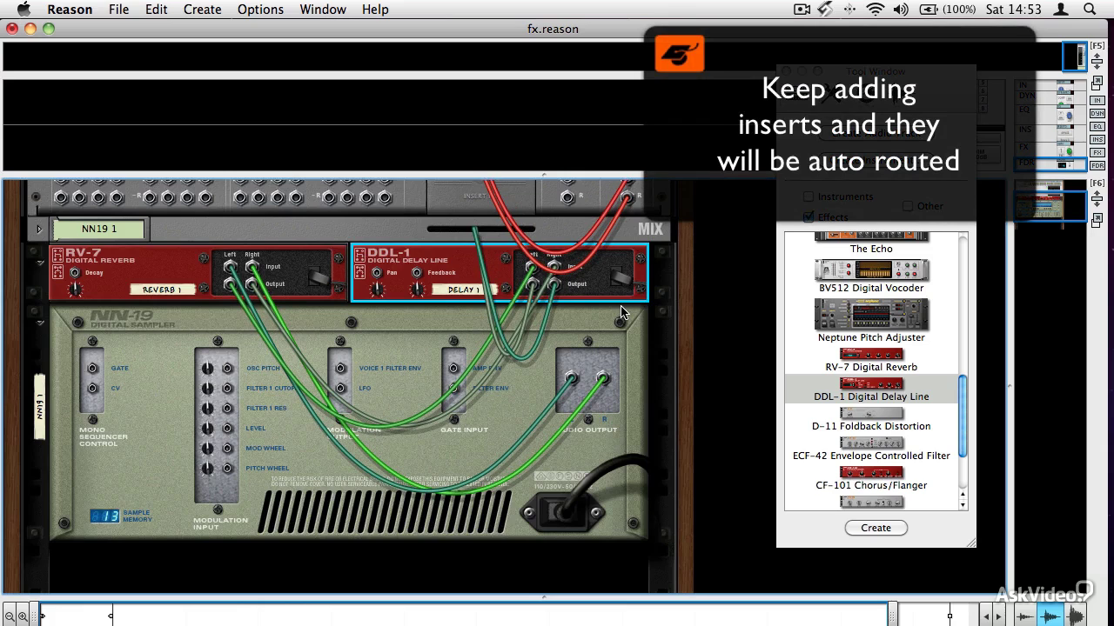
key("Tab")
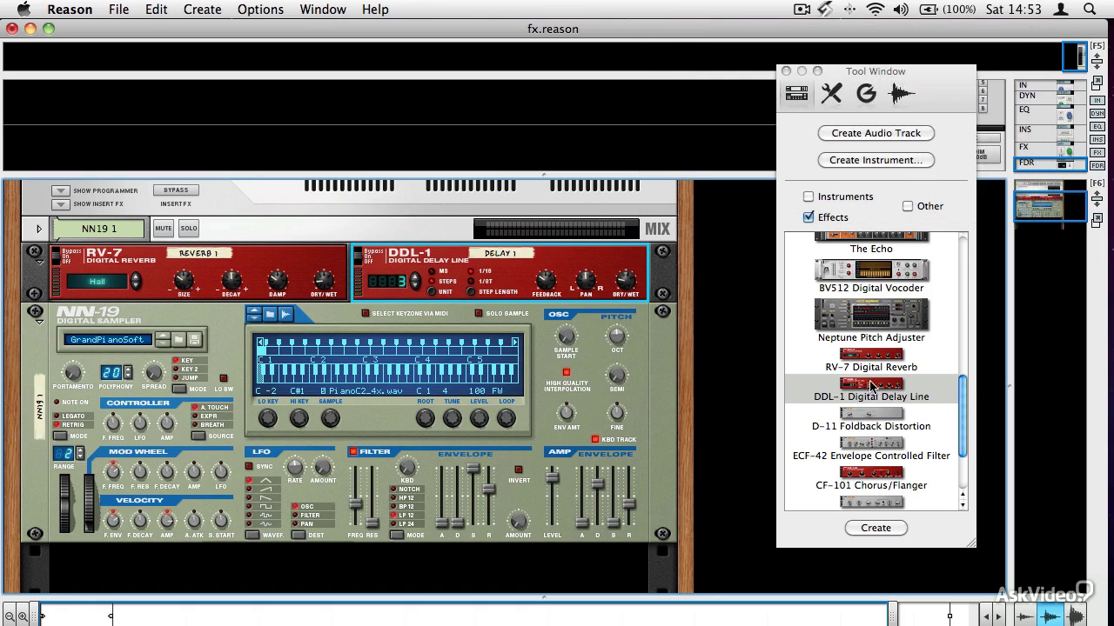
scroll(872, 387, "down", 1)
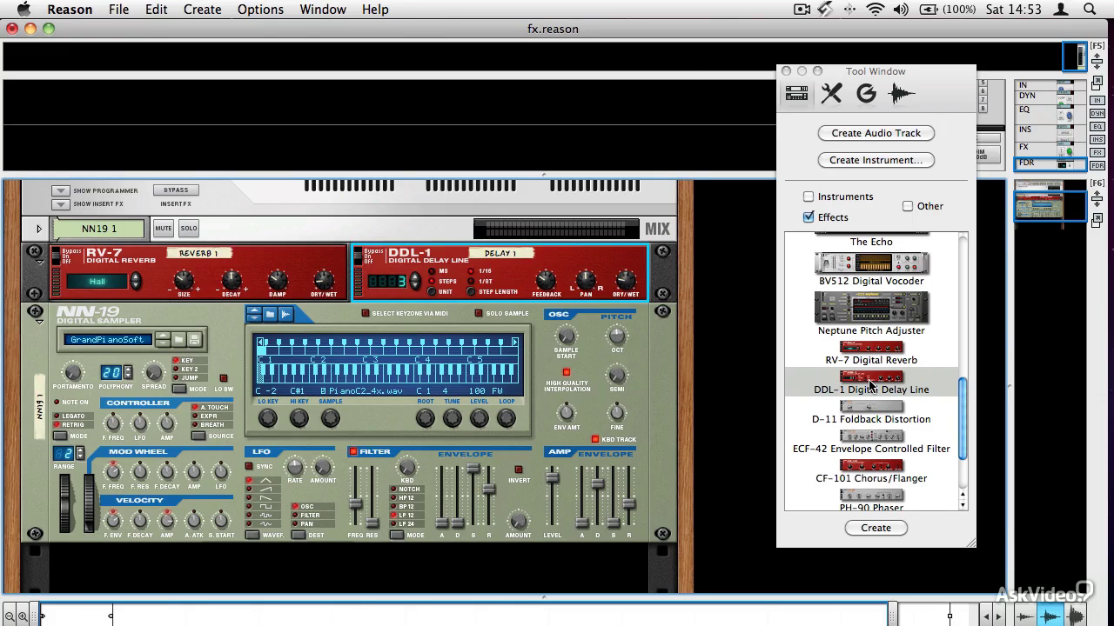
left_click(786, 70)
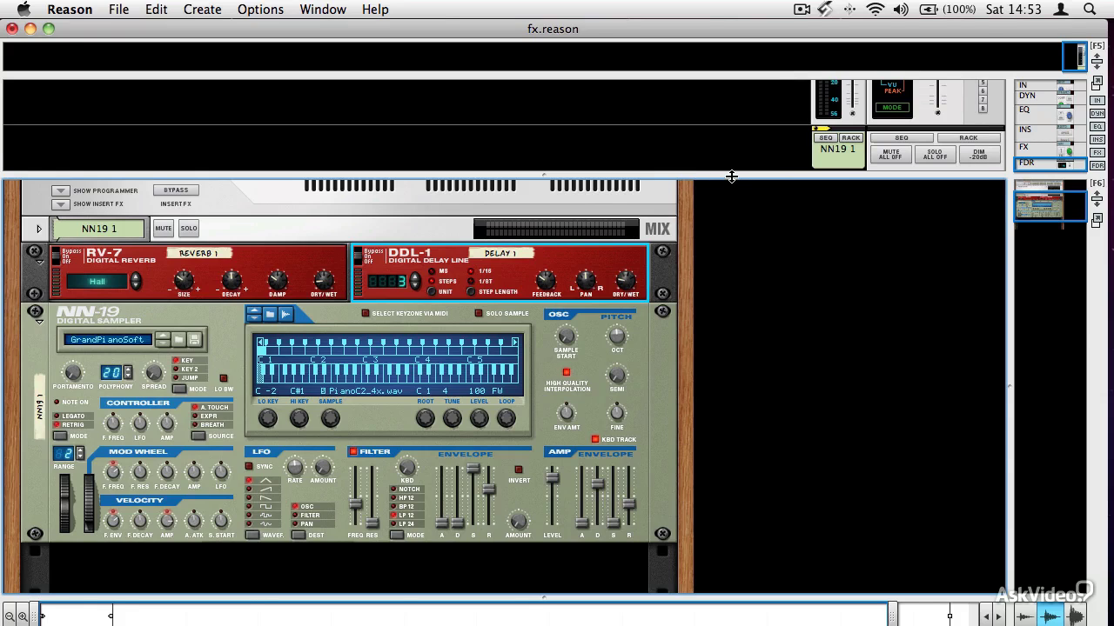
Enlarge the mixer and use Edit Inserts to show the NN19 1 channel's insert effects.
left_click_drag(731, 177, 684, 595)
scroll(656, 393, "up", 5)
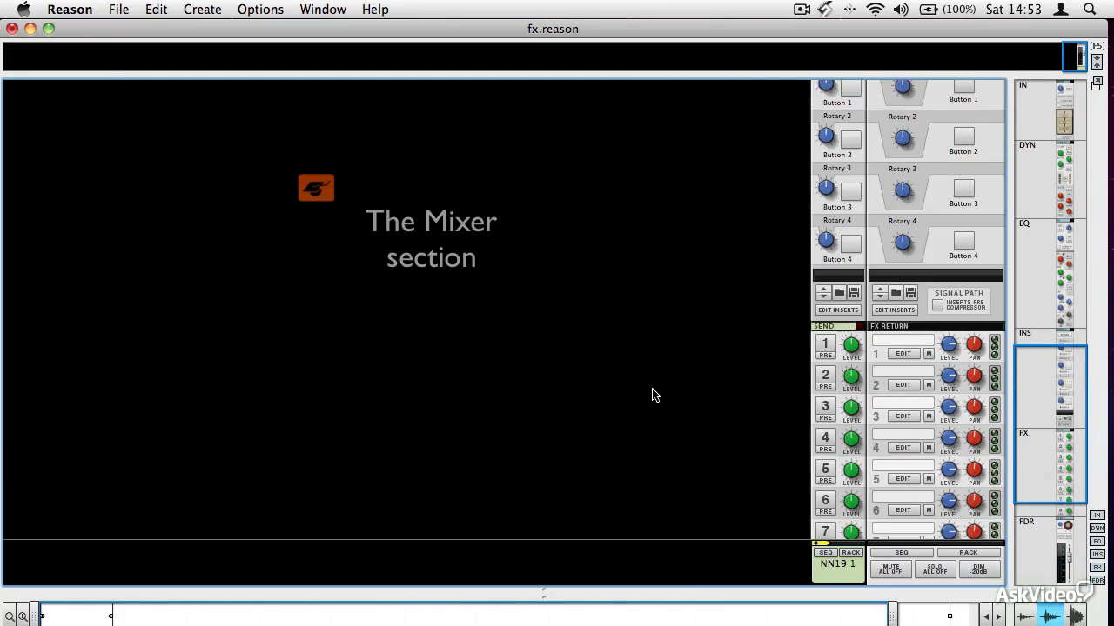
scroll(654, 395, "up", 5)
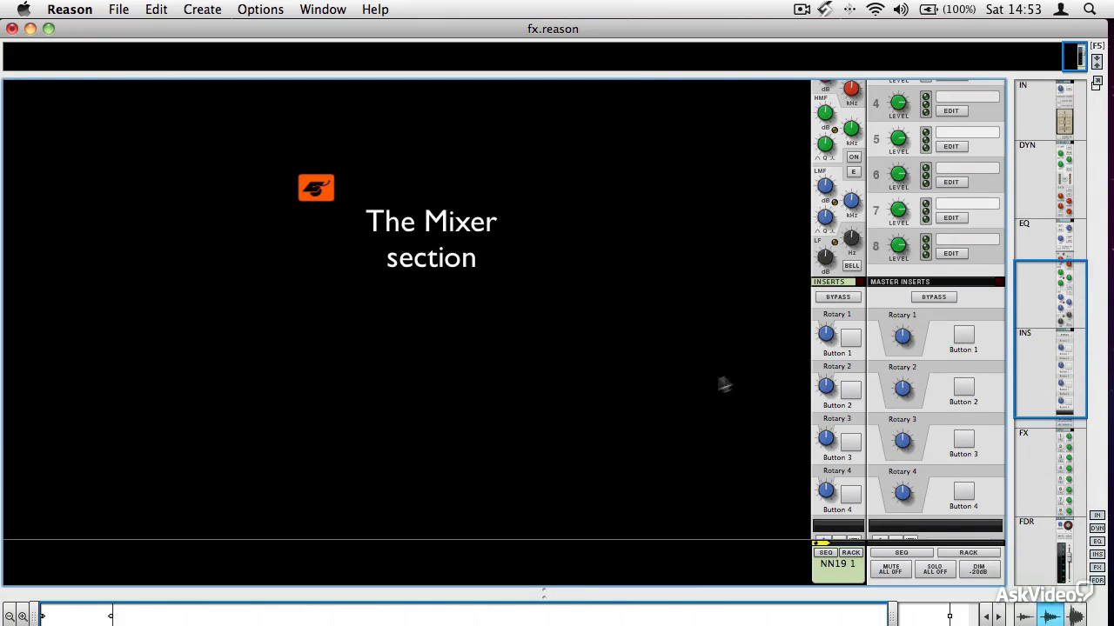
scroll(719, 379, "up", 4)
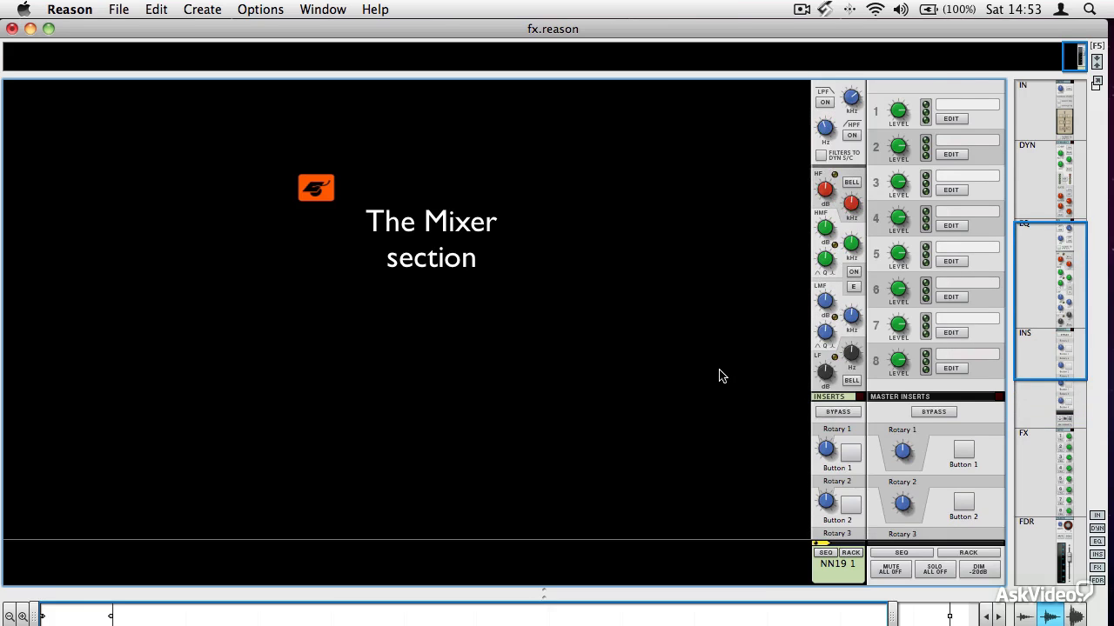
scroll(720, 376, "down", 8)
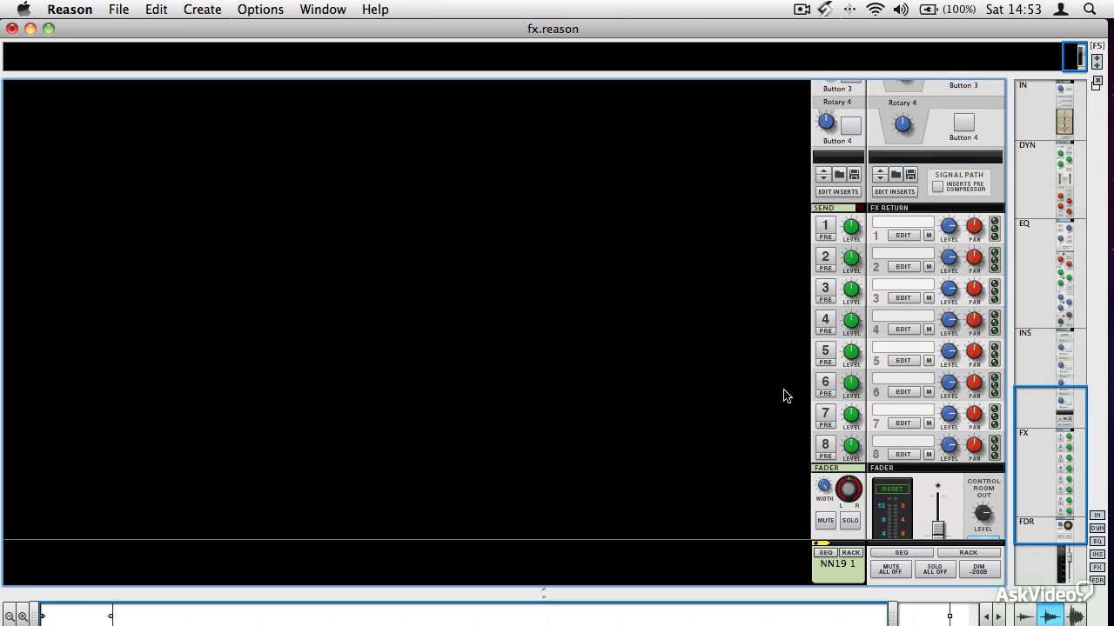
scroll(763, 380, "down", 2)
scroll(760, 376, "up", 6)
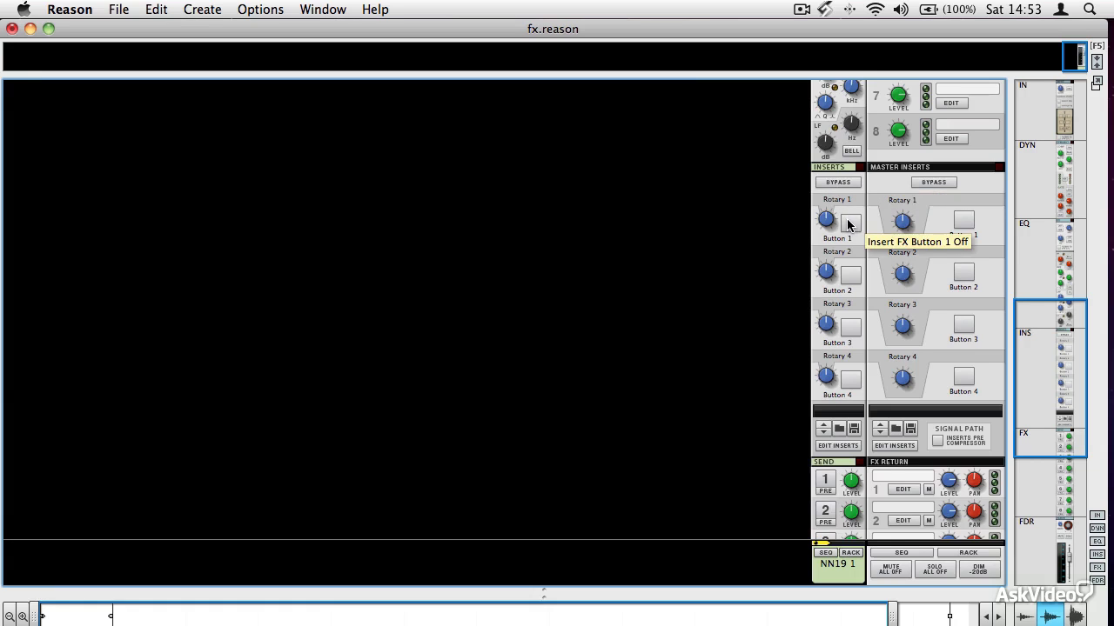
left_click(838, 445)
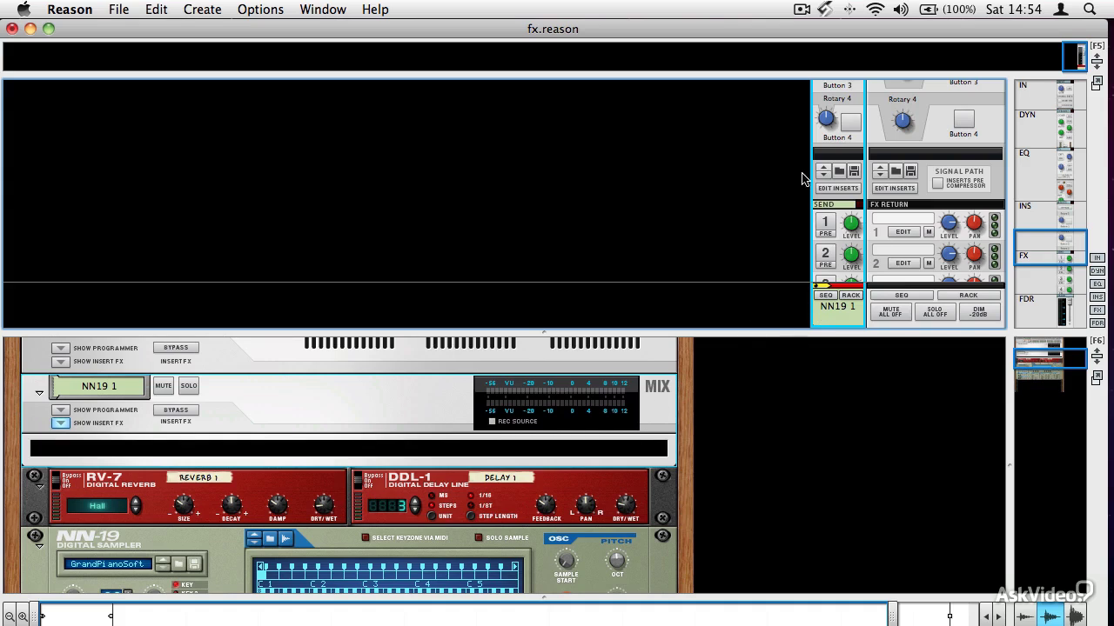
Drag the mixer/rack divider up so the rack shows the whole NN-19 panel.
scroll(829, 153, "up", 3)
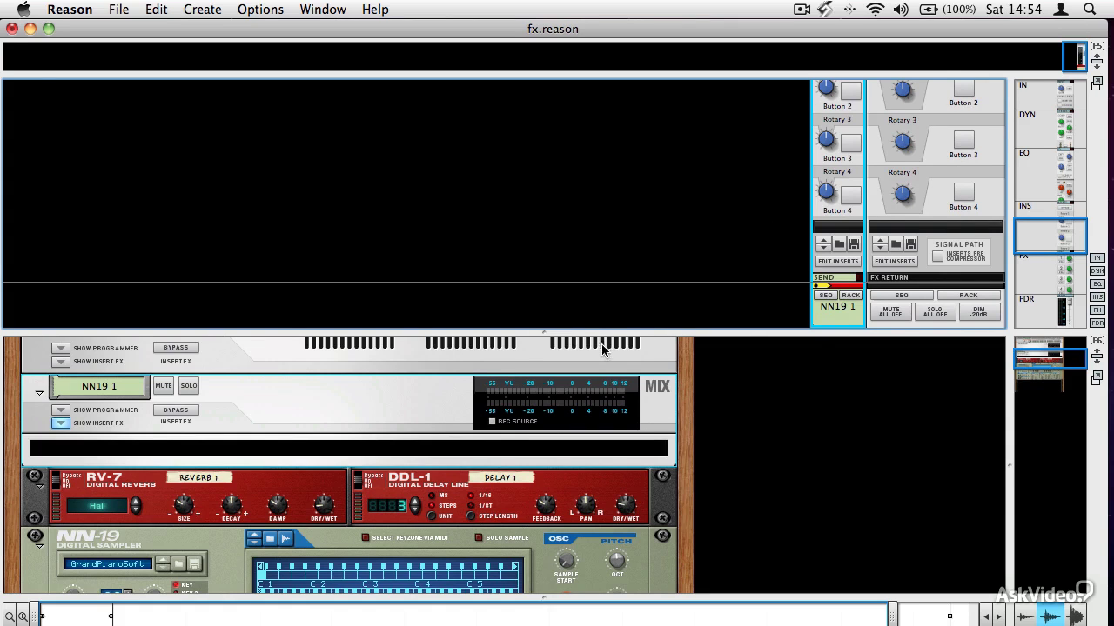
left_click_drag(599, 334, 577, 179)
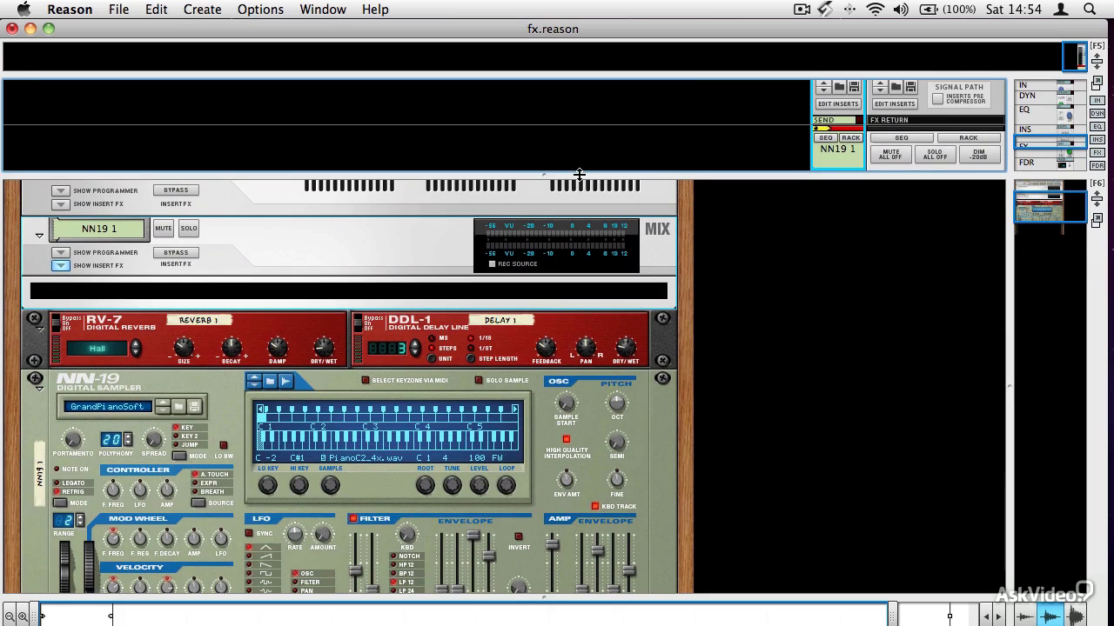